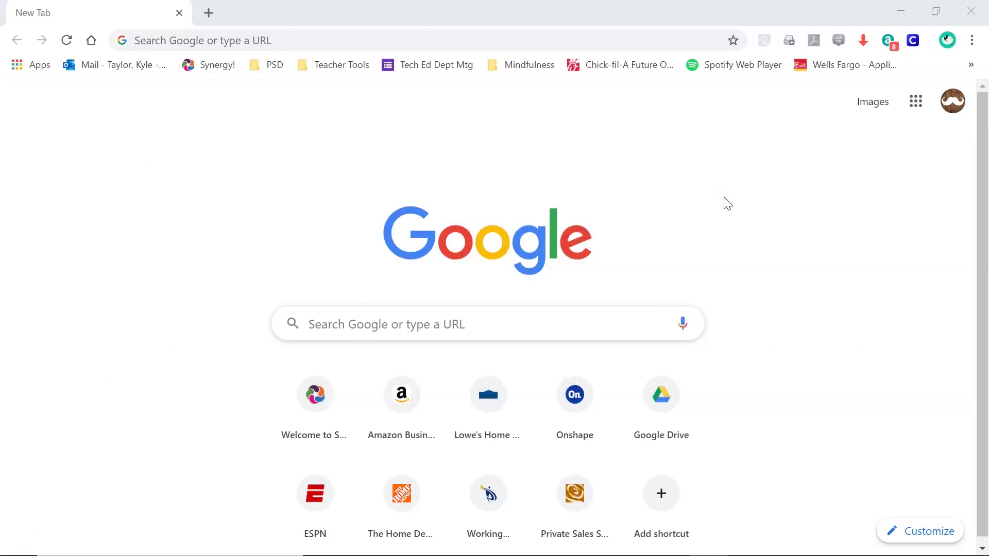
Go to onshape.com and open its account sign-up page
click(259, 37)
text(onshape.com)
key(Return)
scroll(603, 240, down, 2)
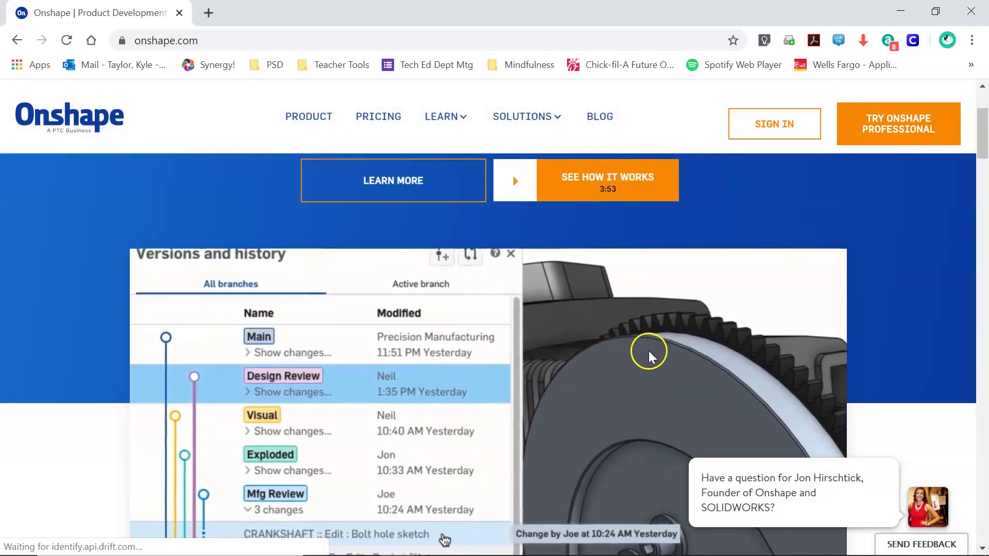
scroll(649, 350, up, 2)
click(774, 124)
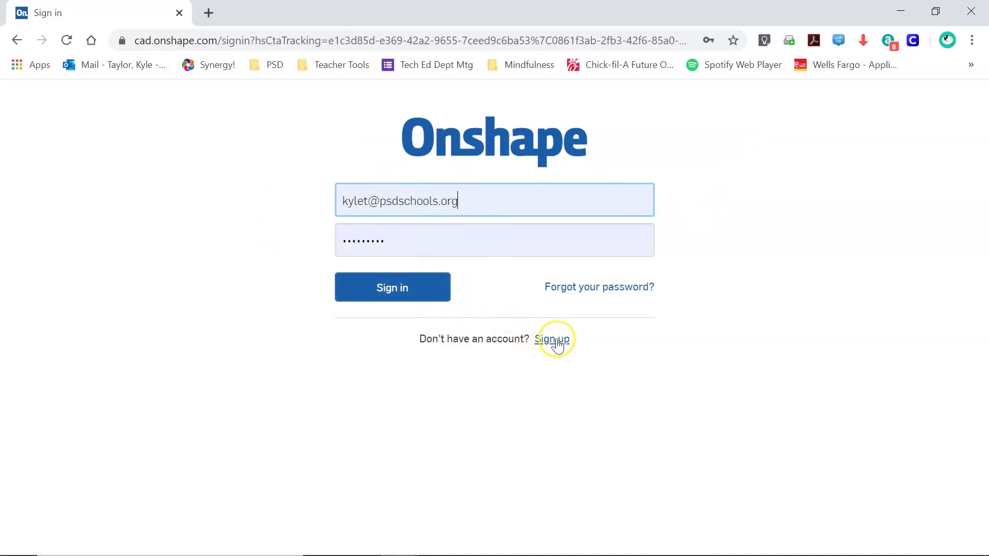
click(556, 343)
scroll(624, 316, down, 1)
scroll(623, 317, down, 4)
scroll(463, 388, down, 3)
scroll(464, 389, down, 2)
Choose the Education Account and fill first name, last name and email from suggestions
click(477, 314)
scroll(768, 228, down, 1)
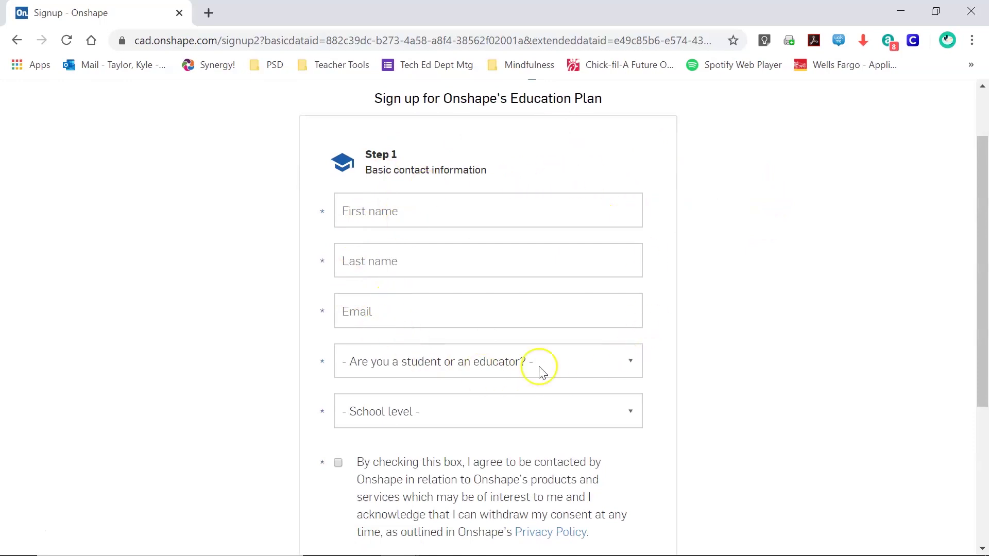
click(499, 211)
key(Tab)
text(T)
key(Tab)
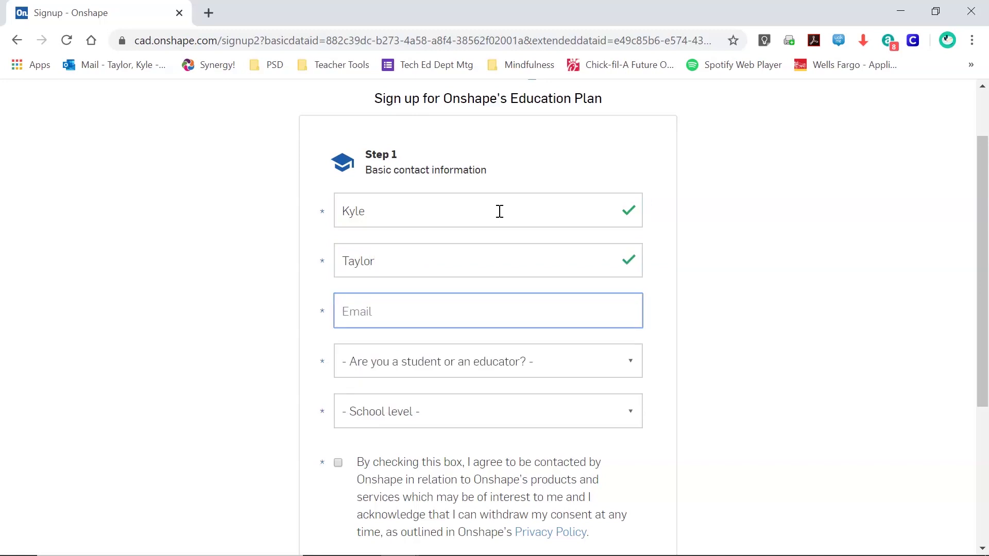
key(Tab)
Select Student and Grade School (K-12), and agree to be contacted by Onshape
click(497, 361)
click(369, 415)
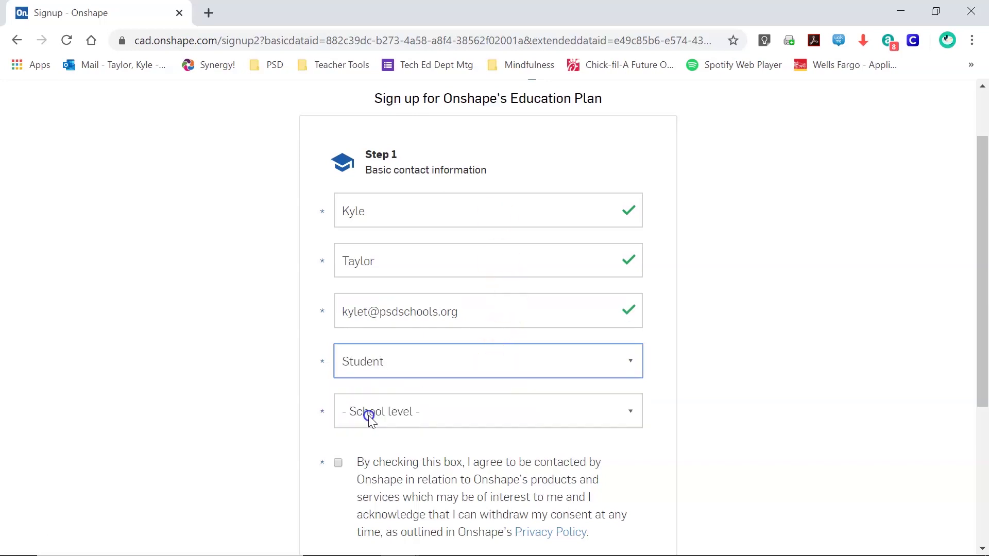
click(468, 406)
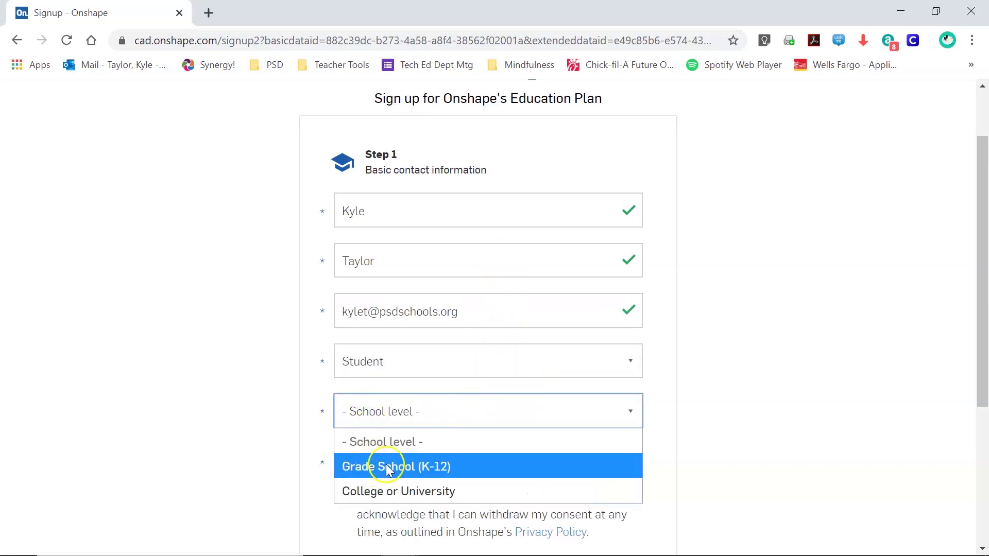
click(406, 467)
scroll(801, 403, down, 2)
scroll(802, 402, down, 1)
click(337, 231)
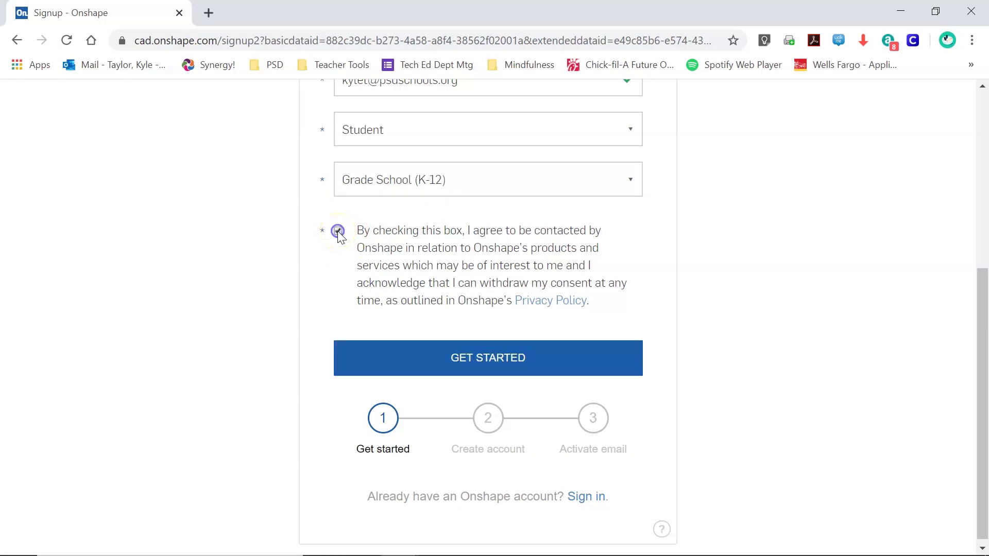
Submit Step 1, then enter Fossil Ridge High School, its website, Fort Collins and CO
click(482, 362)
scroll(619, 239, down, 1)
scroll(625, 227, down, 1)
click(520, 141)
key(Tab)
text(f)
key(Tab)
text(or)
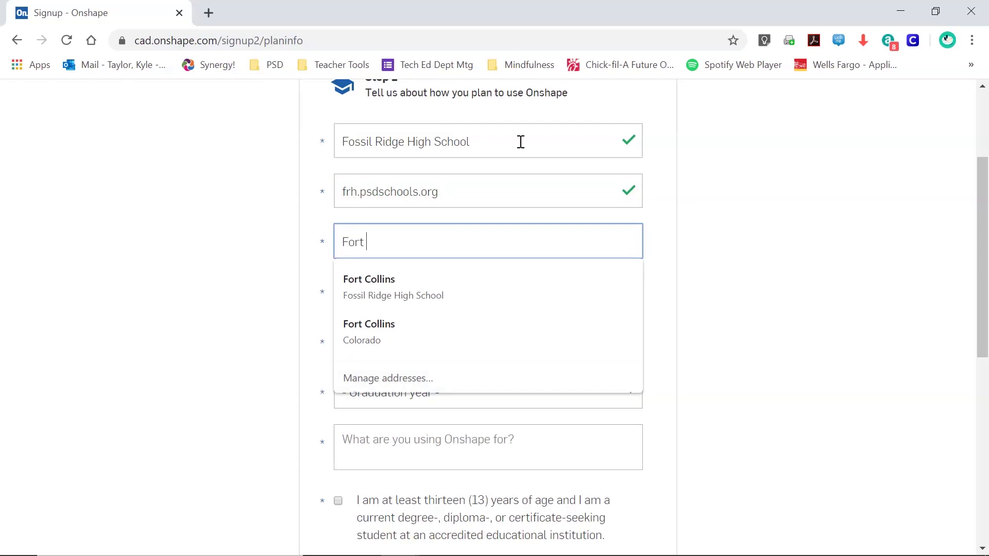
key(Tab)
text(CoO)
key(Tab)
Set the country to United States and the graduation year to 2023
click(617, 344)
key(u)
key(n)
click(634, 316)
click(429, 264)
click(633, 389)
click(483, 334)
click(544, 443)
text(Engineering Class)
scroll(719, 201, down, 2)
scroll(753, 232, down, 2)
scroll(748, 243, down, 1)
scroll(723, 254, up, 1)
Confirm enrolled student aged 13+, education-only use, pass the robot check, and create the account
click(337, 192)
click(338, 264)
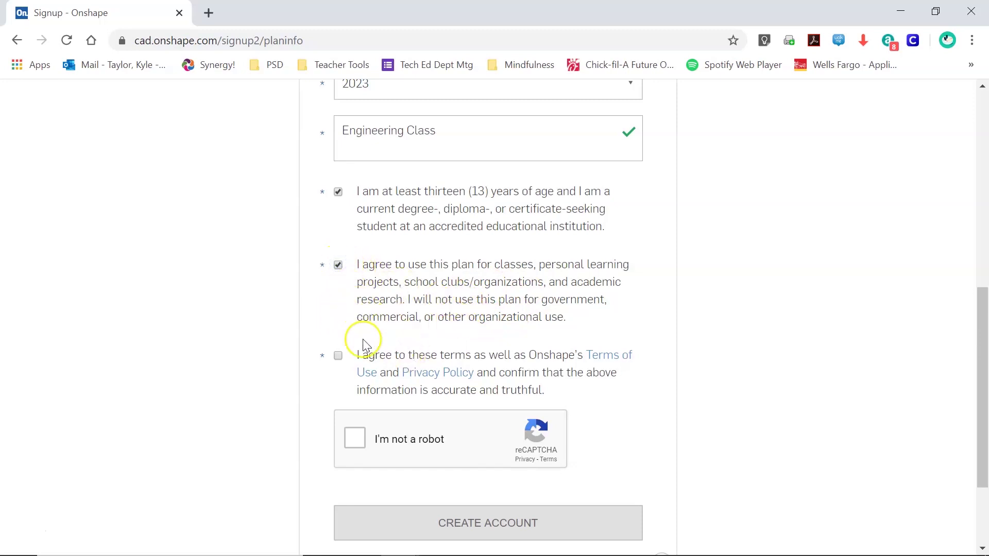
click(355, 439)
scroll(623, 383, down, 2)
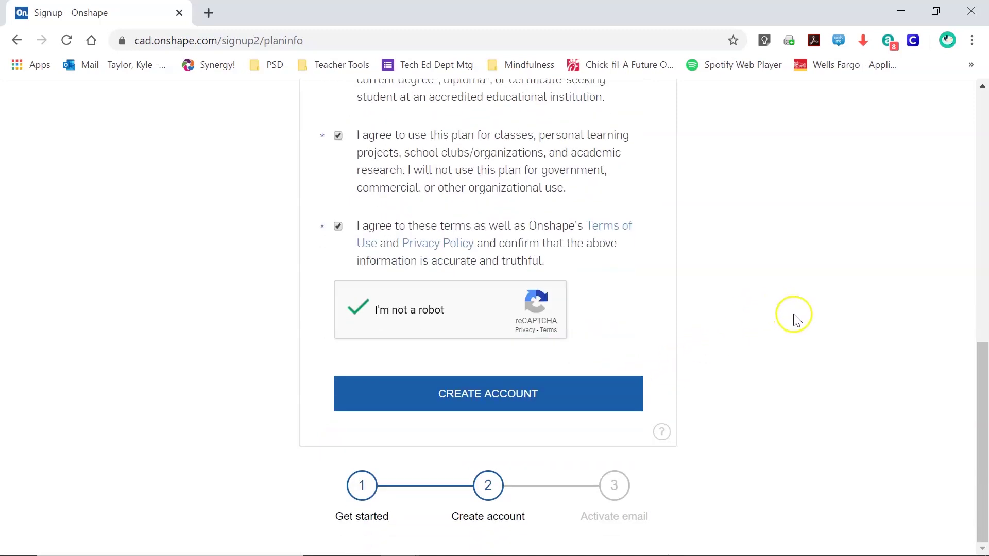
click(591, 394)
scroll(833, 267, up, 1)
scroll(833, 266, up, 6)
scroll(833, 271, up, 1)
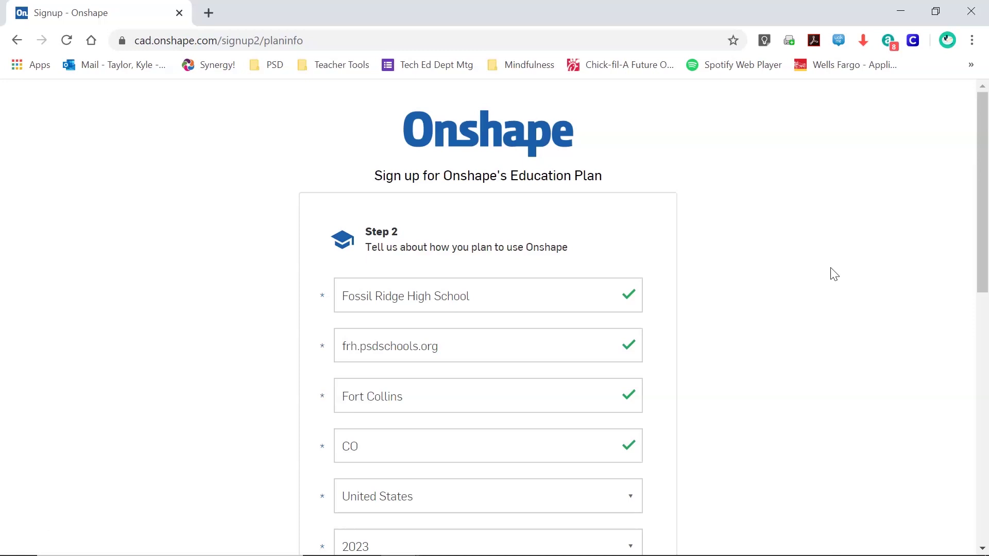
scroll(834, 273, down, 10)
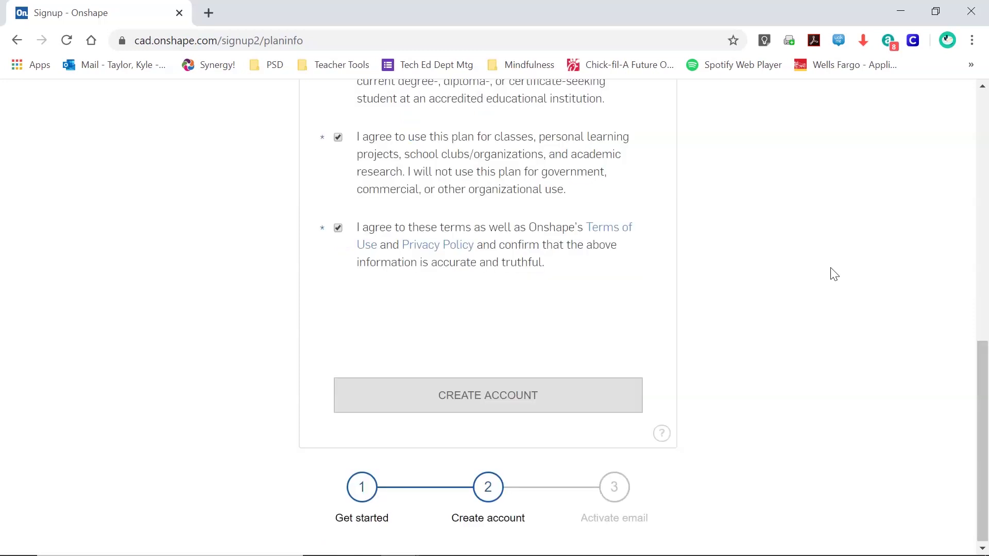
scroll(795, 239, up, 1)
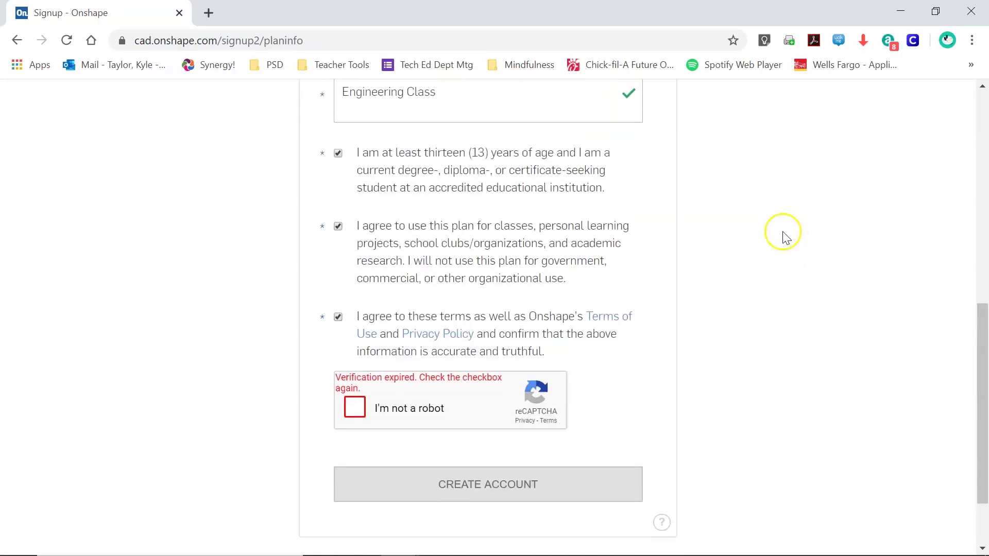
scroll(782, 234, up, 5)
scroll(780, 240, up, 2)
scroll(511, 386, down, 3)
scroll(498, 402, down, 2)
scroll(498, 403, down, 3)
scroll(499, 403, down, 2)
scroll(501, 398, up, 5)
scroll(499, 396, up, 5)
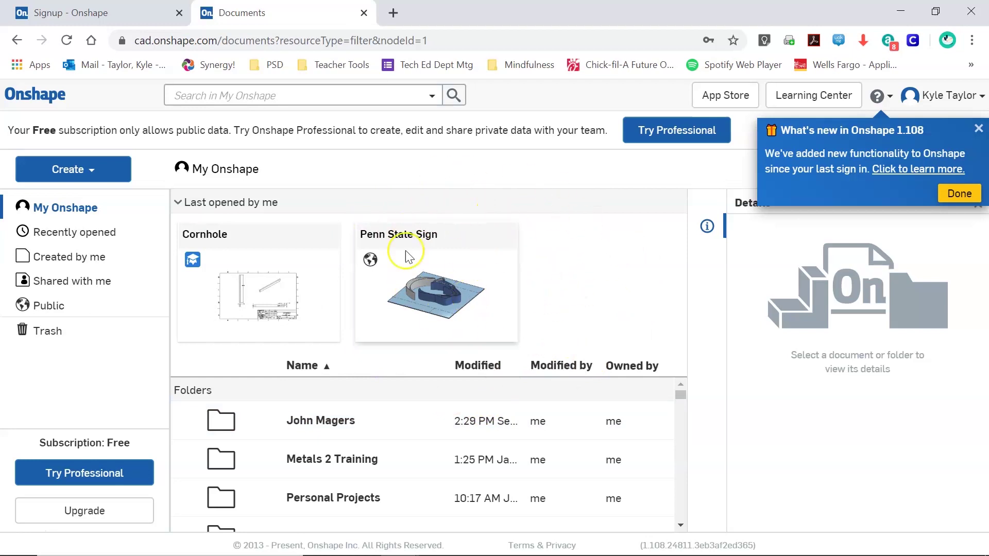